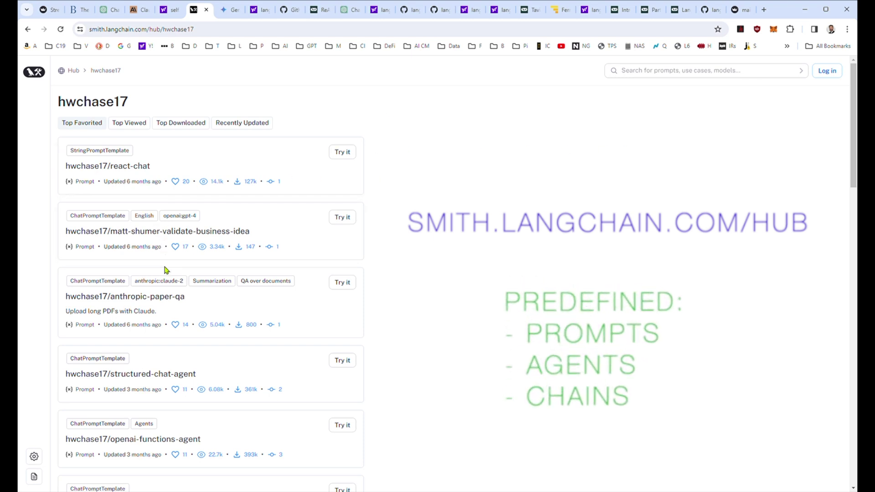
{"action": "scroll", "coordinate": [165, 270], "scroll_direction": "down", "scroll_amount": 1}
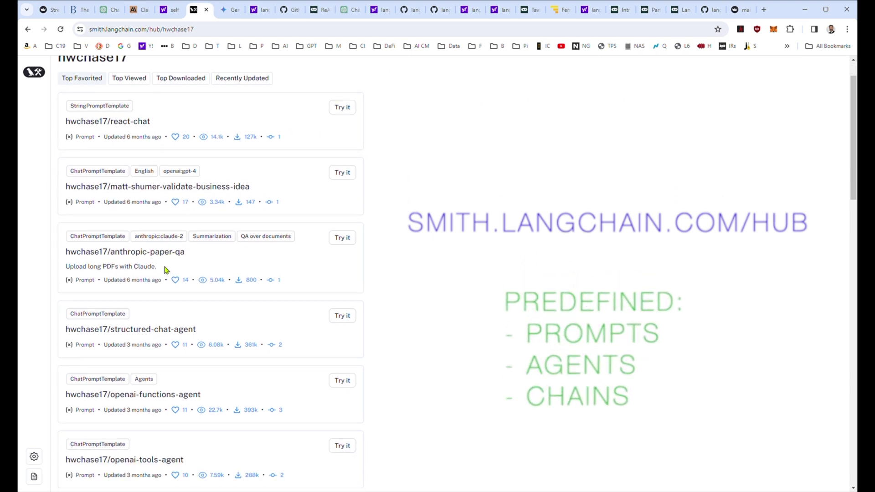
{"action": "scroll", "coordinate": [164, 270], "scroll_direction": "down", "scroll_amount": 1}
{"action": "scroll", "coordinate": [165, 270], "scroll_direction": "down", "scroll_amount": 1}
{"action": "scroll", "coordinate": [164, 269], "scroll_direction": "down", "scroll_amount": 1}
{"action": "scroll", "coordinate": [164, 269], "scroll_direction": "down", "scroll_amount": 1}
{"action": "scroll", "coordinate": [164, 269], "scroll_direction": "down", "scroll_amount": 1}
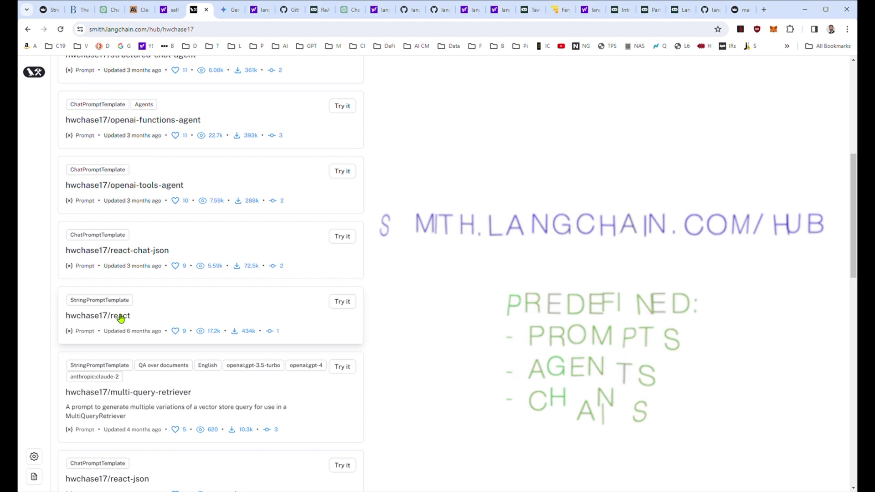
{"action": "left_click", "coordinate": [121, 317]}
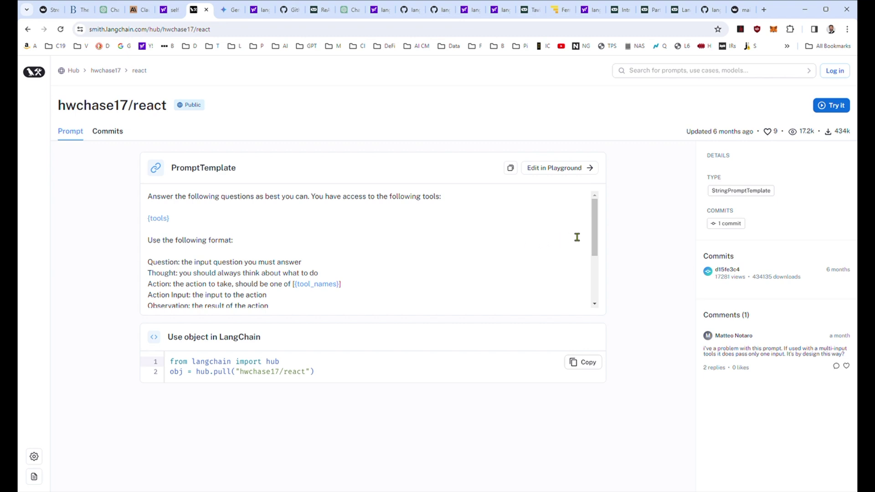
{"action": "left_click_drag", "start_coordinate": [595, 230], "coordinate": [594, 280]}
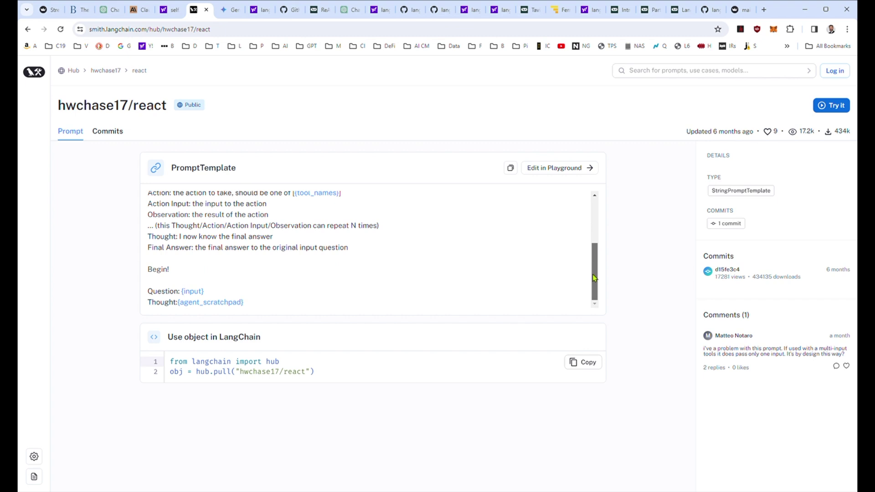
{"action": "left_click_drag", "start_coordinate": [593, 282], "coordinate": [592, 229]}
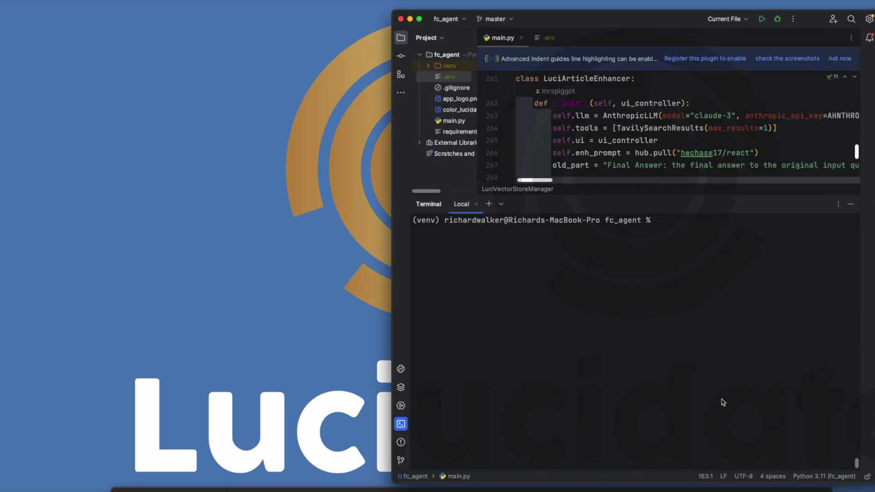
{"action": "type", "text": "streamlit run main.py"}
Launch Alchemy, upload 'Lucidate Gen AI Research.pdf' as sample, the chat, email and minutes PDFs as essays, and run.
{"action": "key", "text": "Return"}
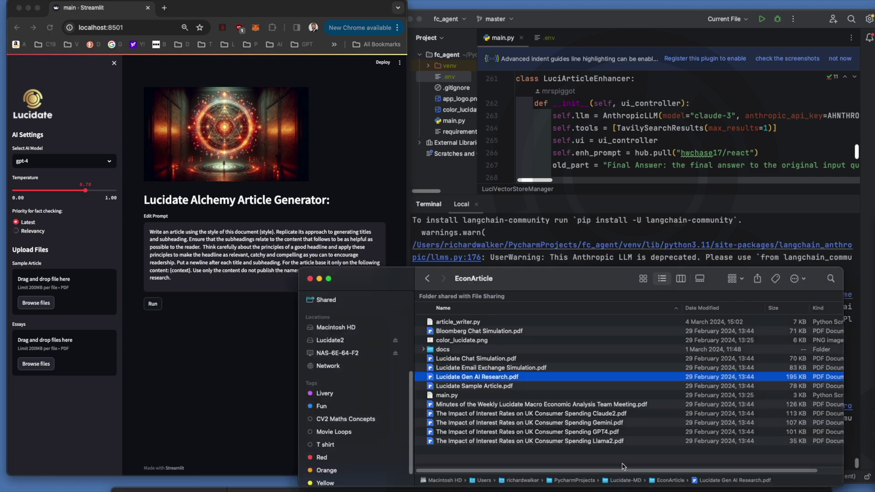
{"action": "left_click_drag", "start_coordinate": [476, 377], "coordinate": [88, 277]}
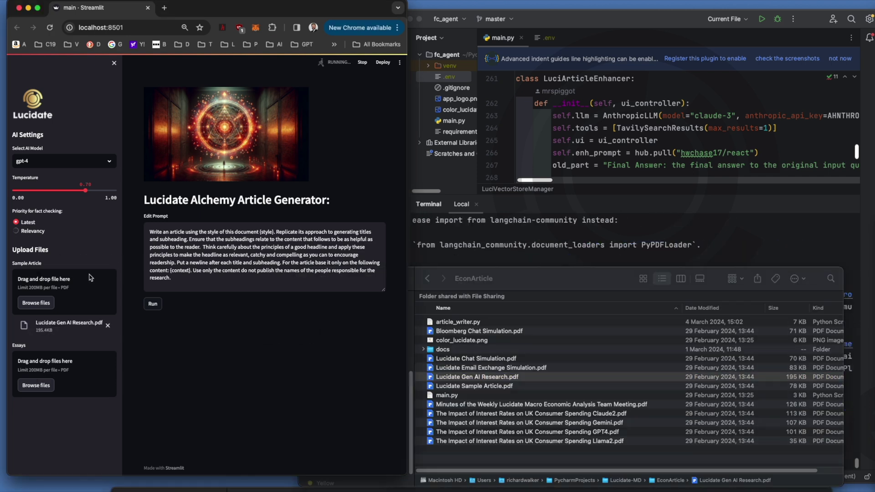
{"action": "left_click", "coordinate": [460, 359]}
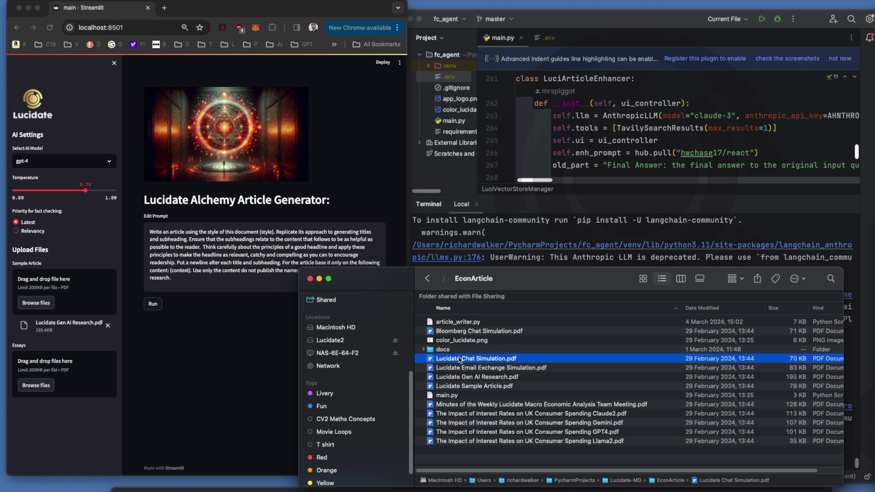
{"action": "left_click", "coordinate": [472, 368], "text": "super"}
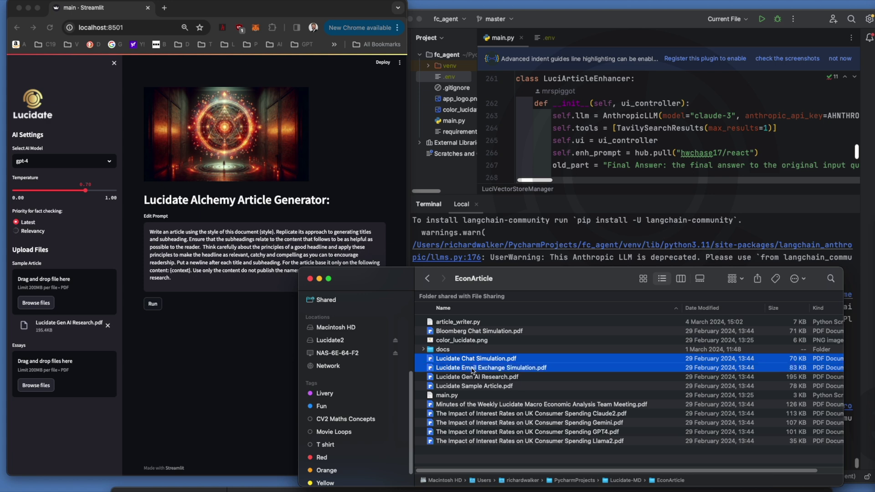
{"action": "left_click", "coordinate": [489, 404], "text": "super"}
{"action": "left_click_drag", "start_coordinate": [490, 405], "coordinate": [65, 370]}
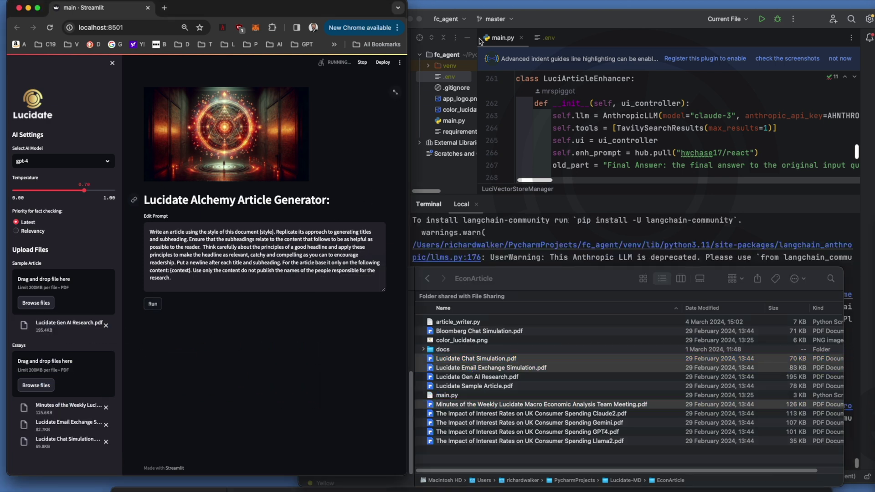
{"action": "left_click", "coordinate": [153, 305]}
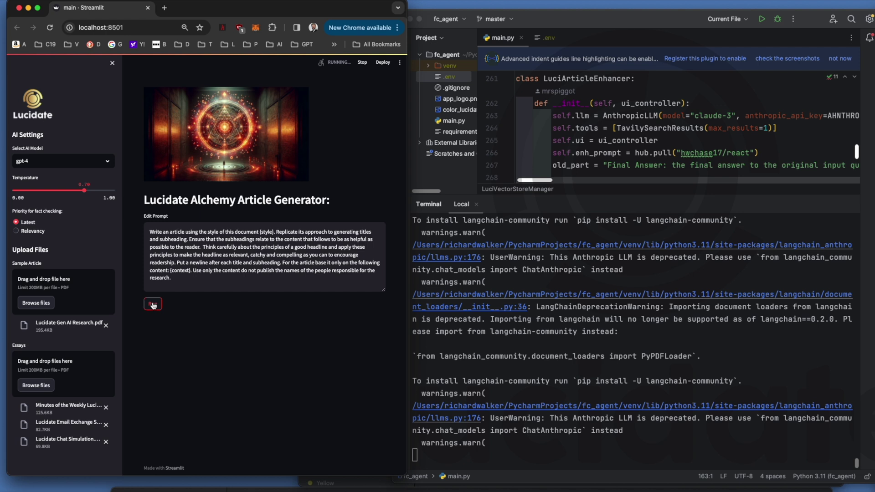
{"action": "scroll", "coordinate": [203, 324], "scroll_direction": "down", "scroll_amount": 10}
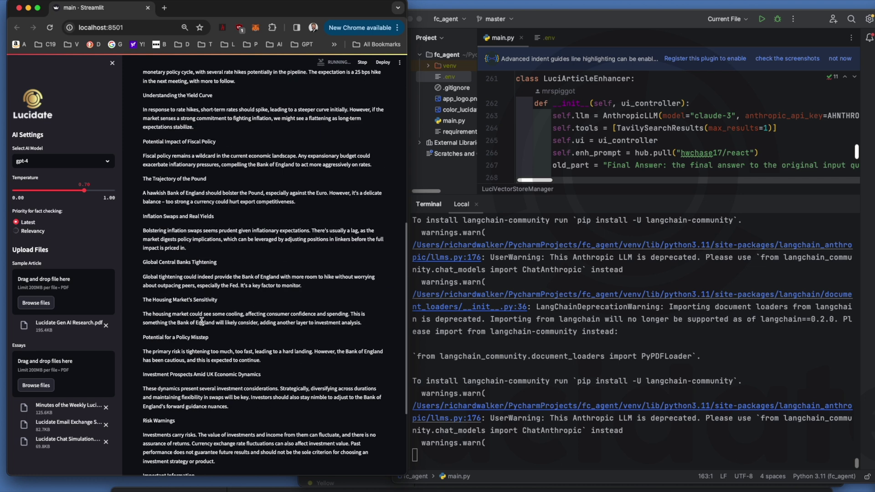
{"action": "scroll", "coordinate": [203, 324], "scroll_direction": "down", "scroll_amount": 3}
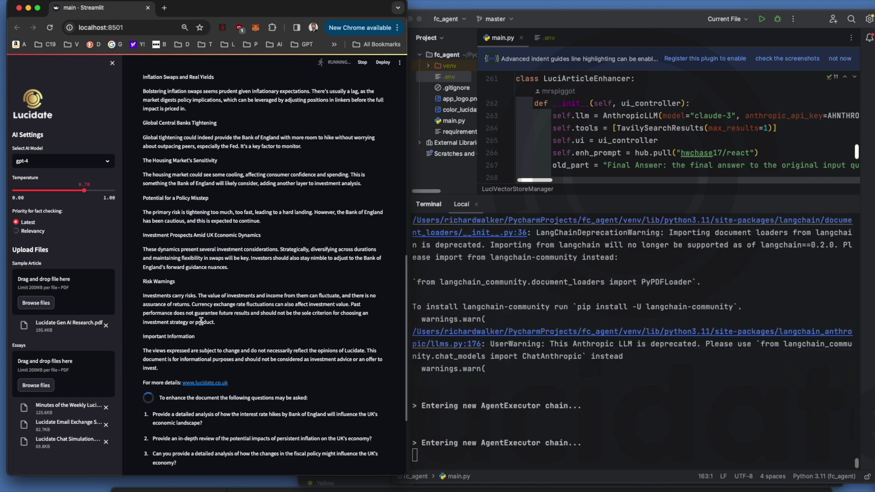
{"action": "scroll", "coordinate": [202, 324], "scroll_direction": "down", "scroll_amount": 1}
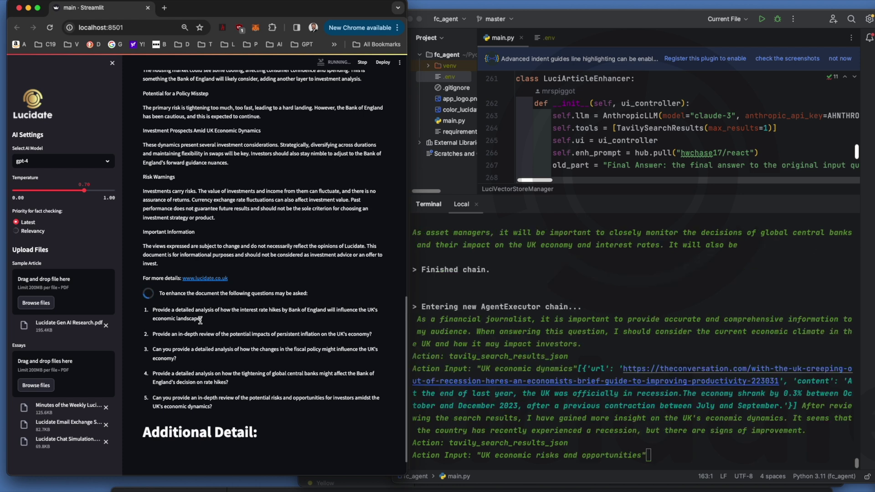
{"action": "scroll", "coordinate": [201, 320], "scroll_direction": "down", "scroll_amount": 5}
{"action": "scroll", "coordinate": [201, 321], "scroll_direction": "down", "scroll_amount": 5}
{"action": "scroll", "coordinate": [202, 320], "scroll_direction": "down", "scroll_amount": 5}
{"action": "scroll", "coordinate": [201, 320], "scroll_direction": "down", "scroll_amount": 3}
{"action": "scroll", "coordinate": [201, 323], "scroll_direction": "down", "scroll_amount": 3}
{"action": "scroll", "coordinate": [201, 323], "scroll_direction": "down", "scroll_amount": 5}
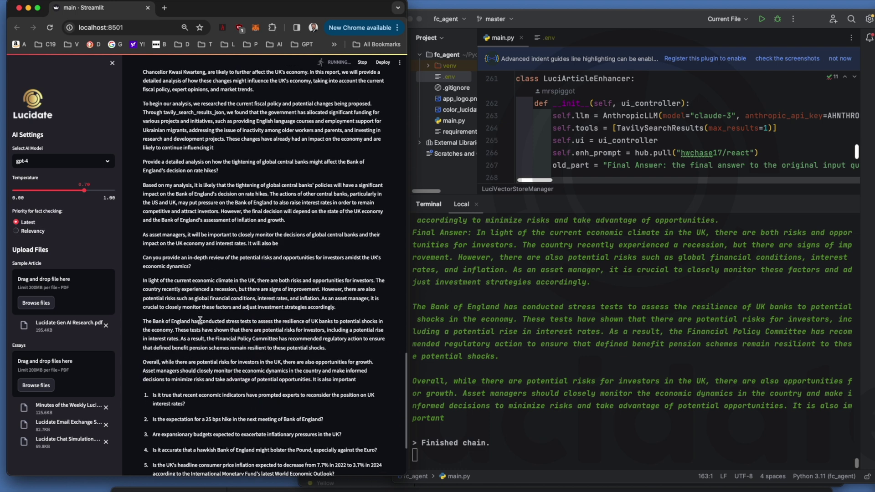
{"action": "scroll", "coordinate": [201, 322], "scroll_direction": "down", "scroll_amount": 3}
{"action": "scroll", "coordinate": [201, 323], "scroll_direction": "down", "scroll_amount": 3}
{"action": "scroll", "coordinate": [201, 320], "scroll_direction": "down", "scroll_amount": 3}
{"action": "scroll", "coordinate": [202, 320], "scroll_direction": "down", "scroll_amount": 3}
{"action": "scroll", "coordinate": [218, 308], "scroll_direction": "down", "scroll_amount": 3}
{"action": "left_click", "coordinate": [228, 299]}
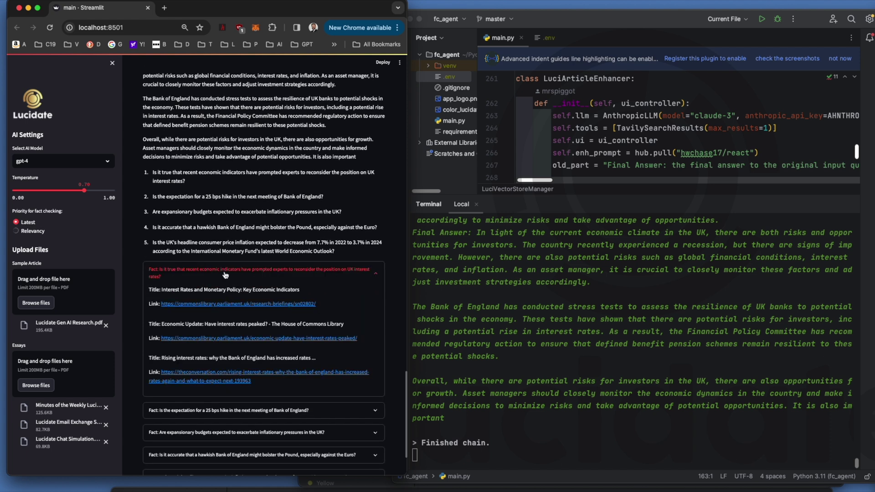
{"action": "left_click", "coordinate": [247, 305]}
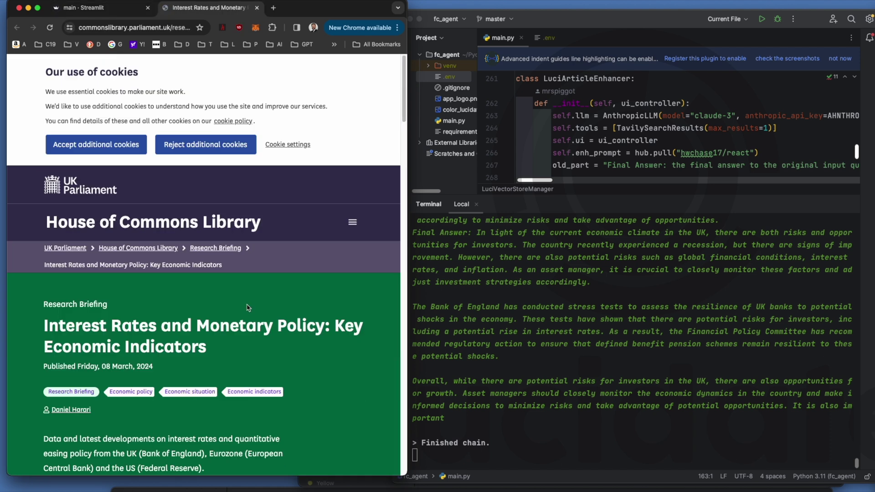
{"action": "scroll", "coordinate": [246, 307], "scroll_direction": "down", "scroll_amount": 10}
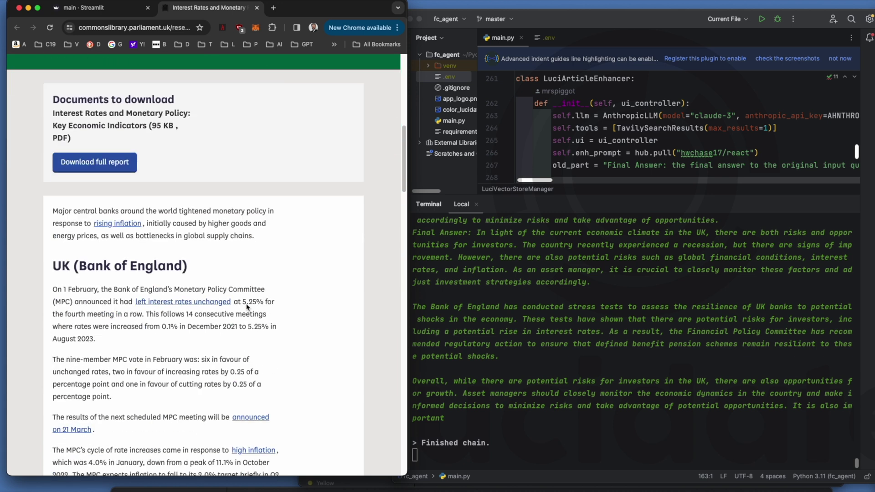
{"action": "scroll", "coordinate": [246, 308], "scroll_direction": "down", "scroll_amount": 5}
{"action": "scroll", "coordinate": [246, 306], "scroll_direction": "down", "scroll_amount": 4}
{"action": "mouse_move", "coordinate": [250, 310]}
{"action": "scroll", "coordinate": [246, 307], "scroll_direction": "up", "scroll_amount": 5}
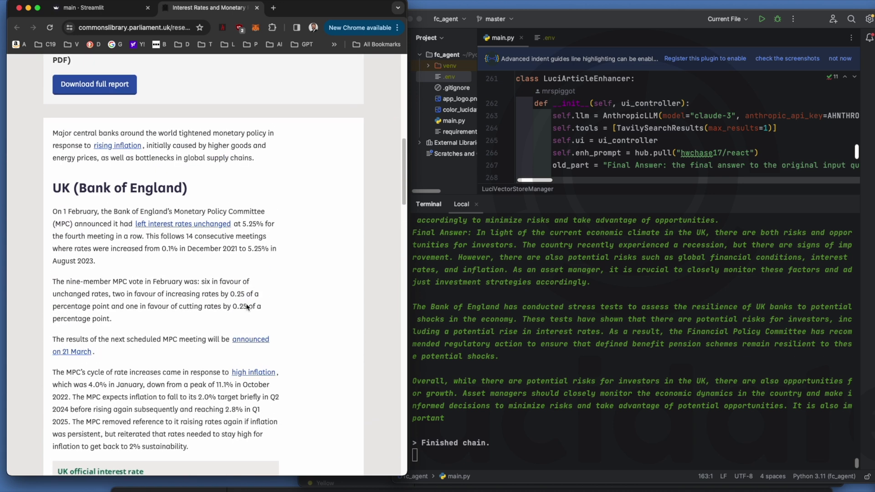
{"action": "scroll", "coordinate": [246, 307], "scroll_direction": "up", "scroll_amount": 5}
{"action": "scroll", "coordinate": [246, 308], "scroll_direction": "up", "scroll_amount": 5}
{"action": "scroll", "coordinate": [246, 307], "scroll_direction": "up", "scroll_amount": 4}
{"action": "key", "text": "super+w"}
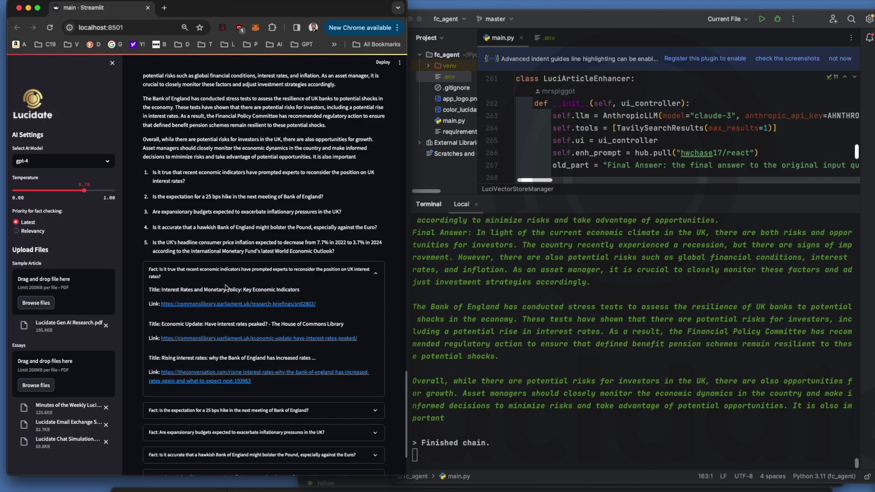